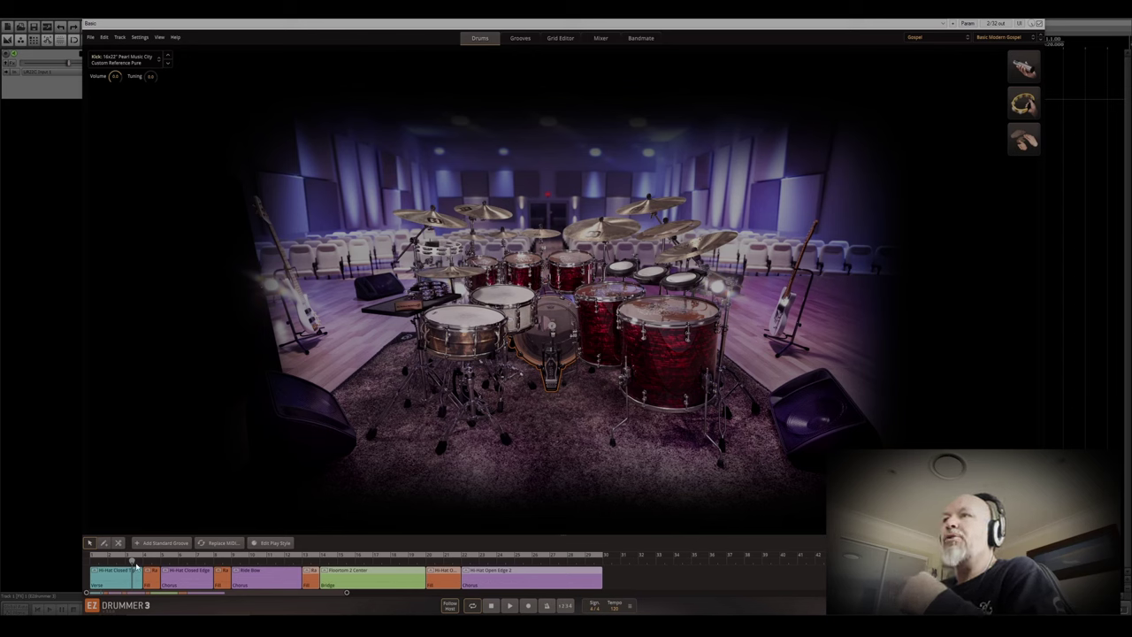
# Drag the song playhead back to bar 1 on the timeline.
pyautogui.moveTo(131, 561); pyautogui.dragTo(77, 568)
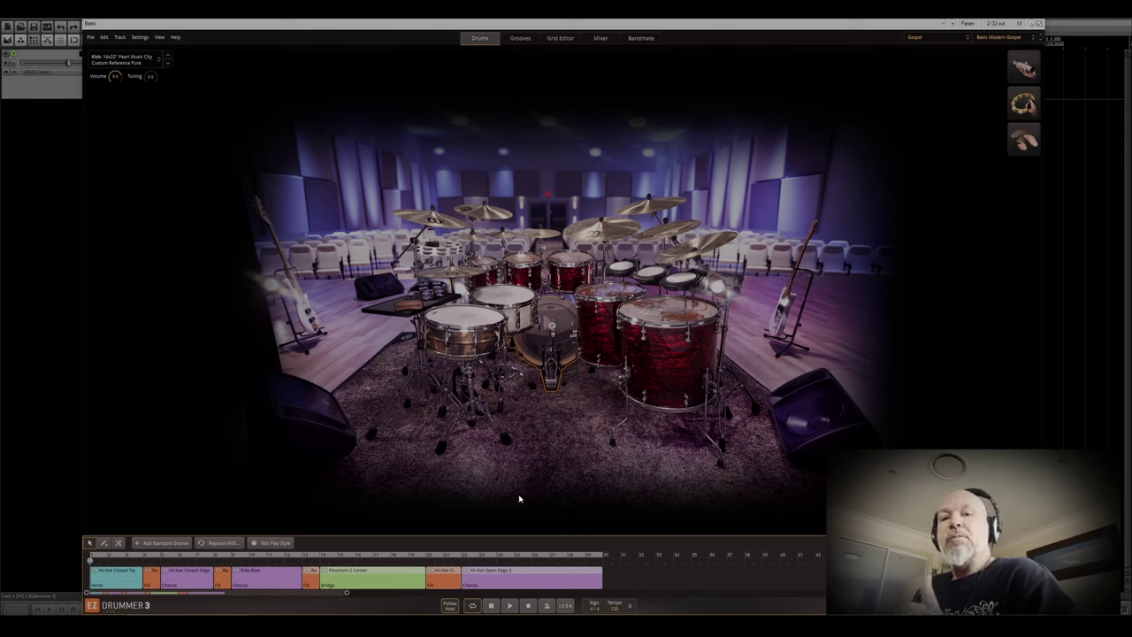
pyautogui.click(510, 606)
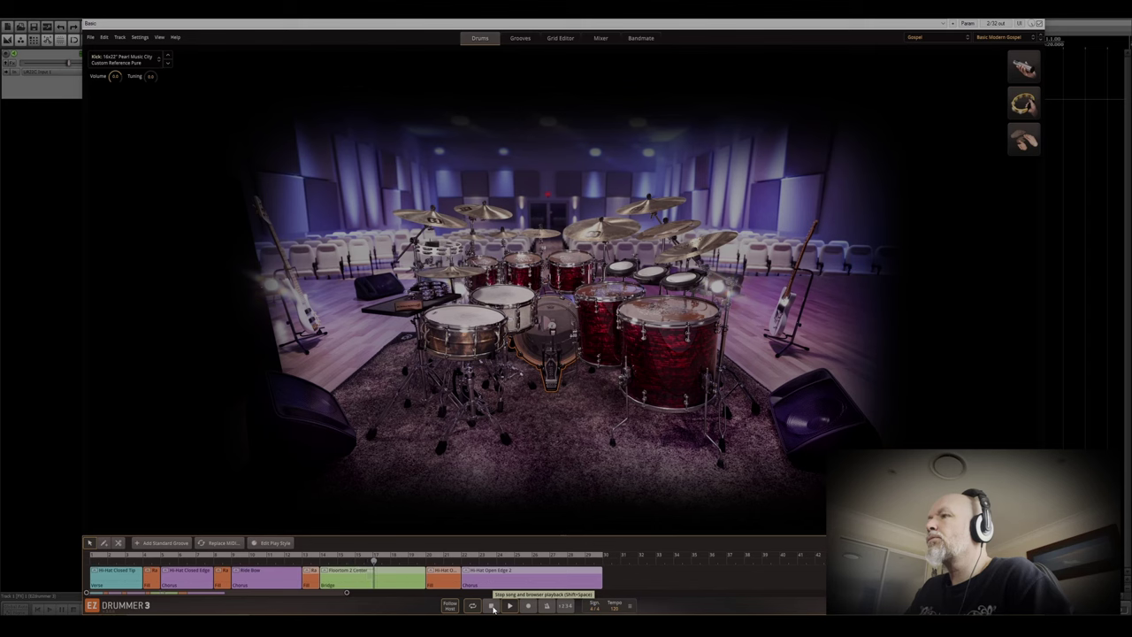
pyautogui.click(492, 606)
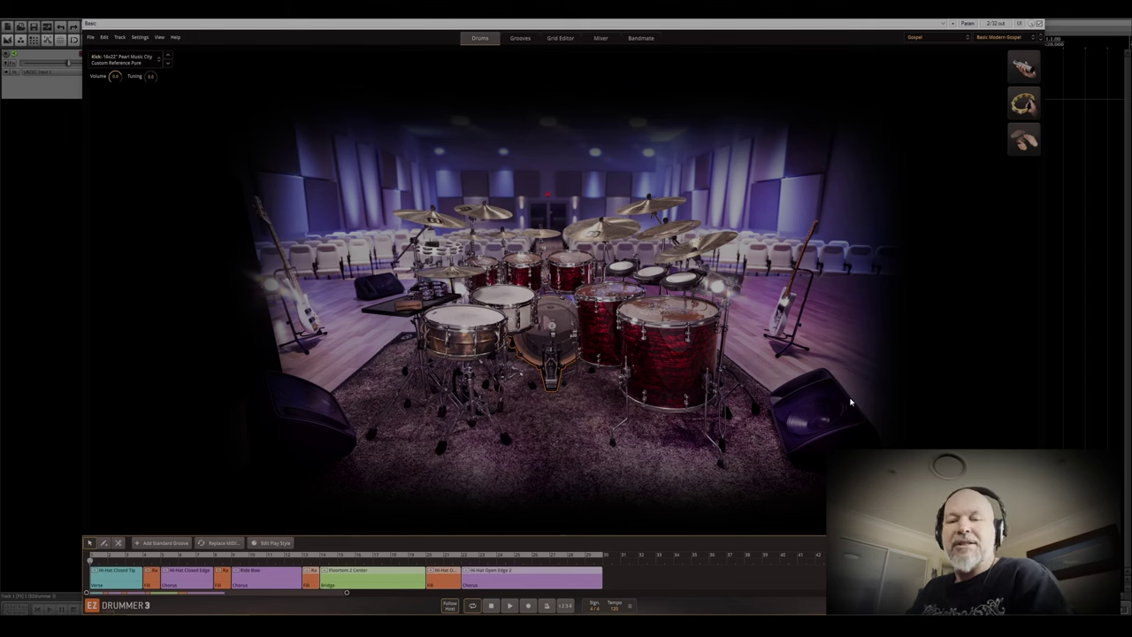
# Load the Basic Tight Retro Soul mix preset, play the song track, then stop it.
pyautogui.click(1007, 38)
pyautogui.moveTo(998, 64)
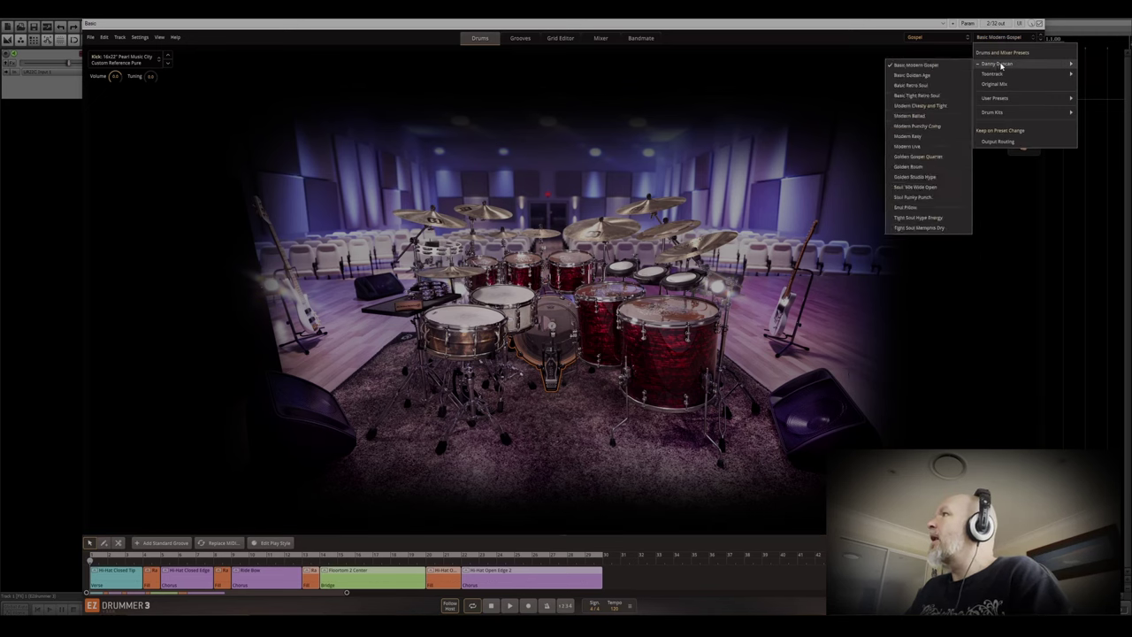
pyautogui.click(946, 95)
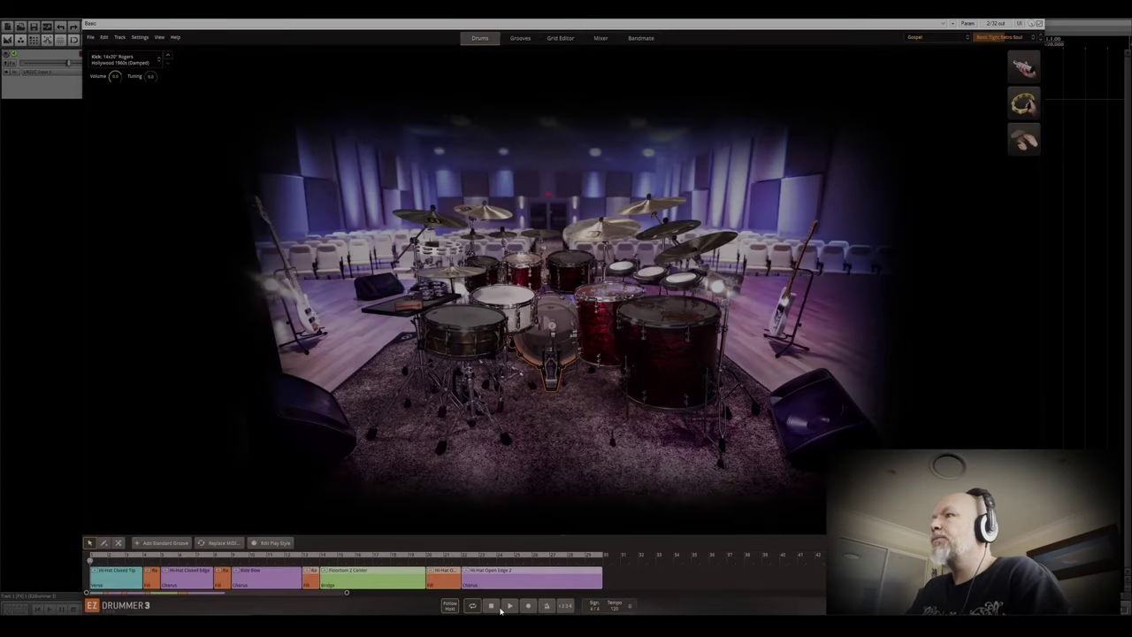
pyautogui.click(508, 606)
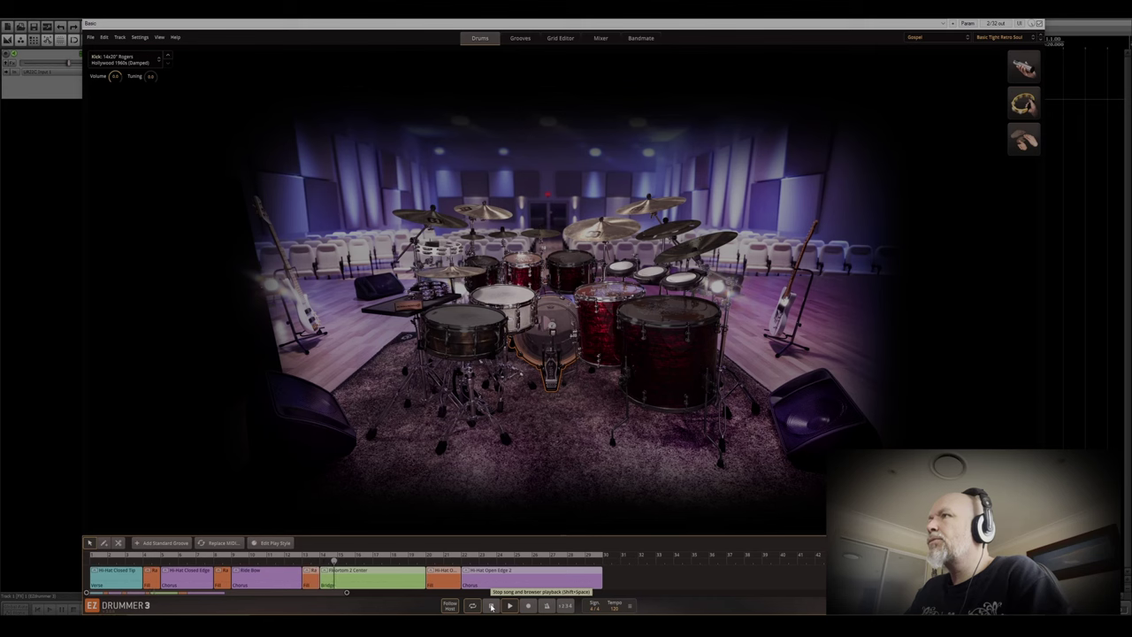
pyautogui.click(492, 606)
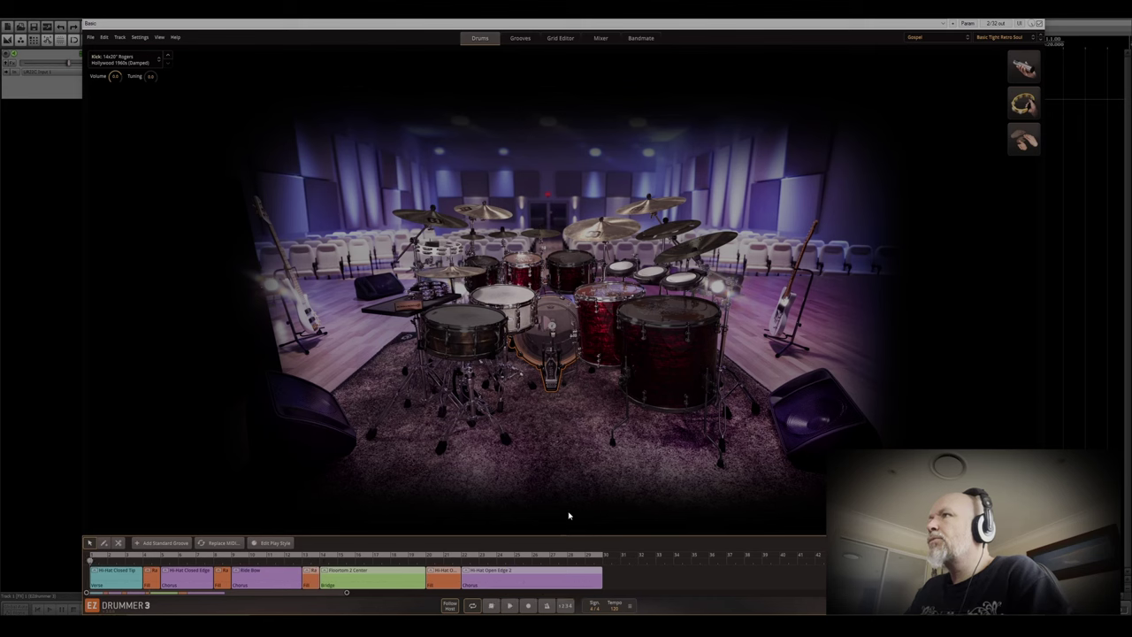
# Load the Modern Punchy Comp mix preset and start playing the song track.
pyautogui.click(1010, 38)
pyautogui.moveTo(1001, 64)
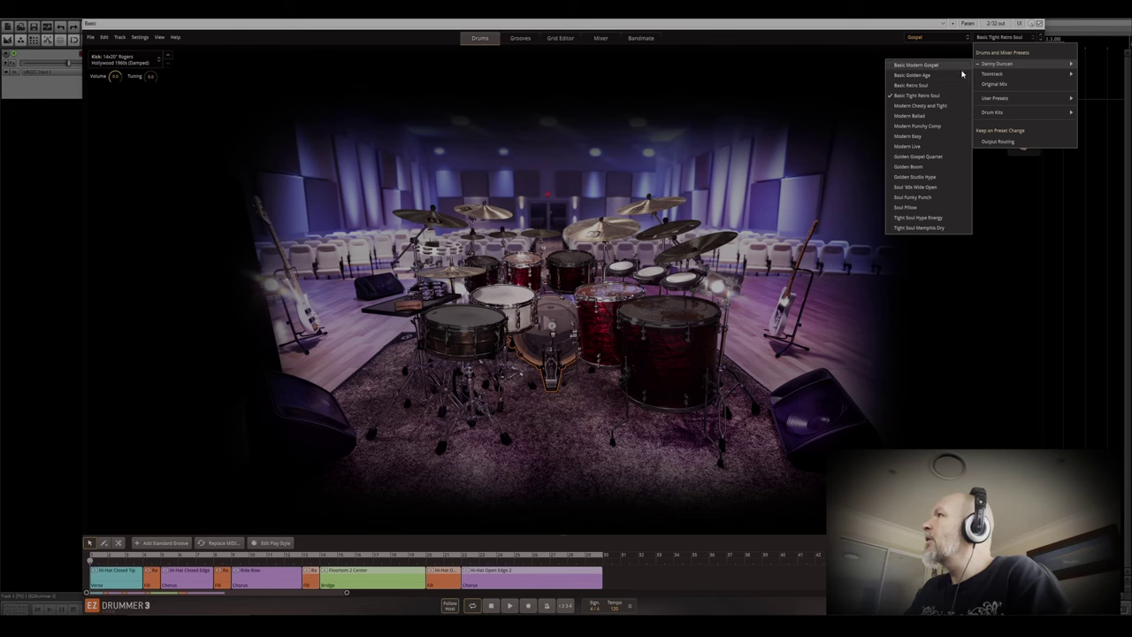
pyautogui.click(949, 129)
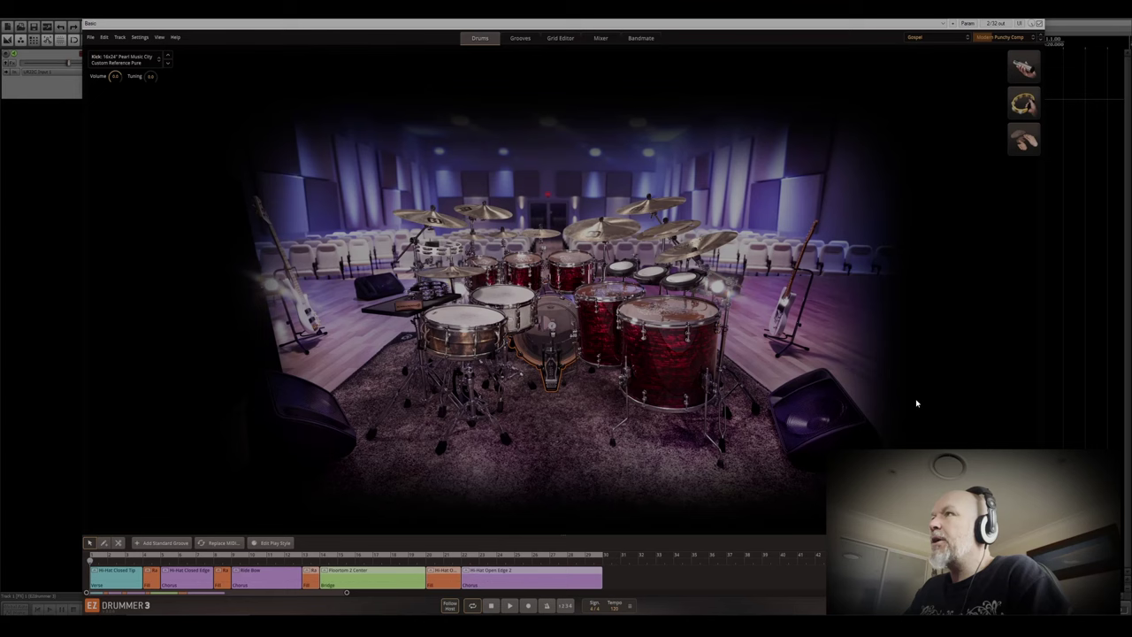
pyautogui.click(510, 607)
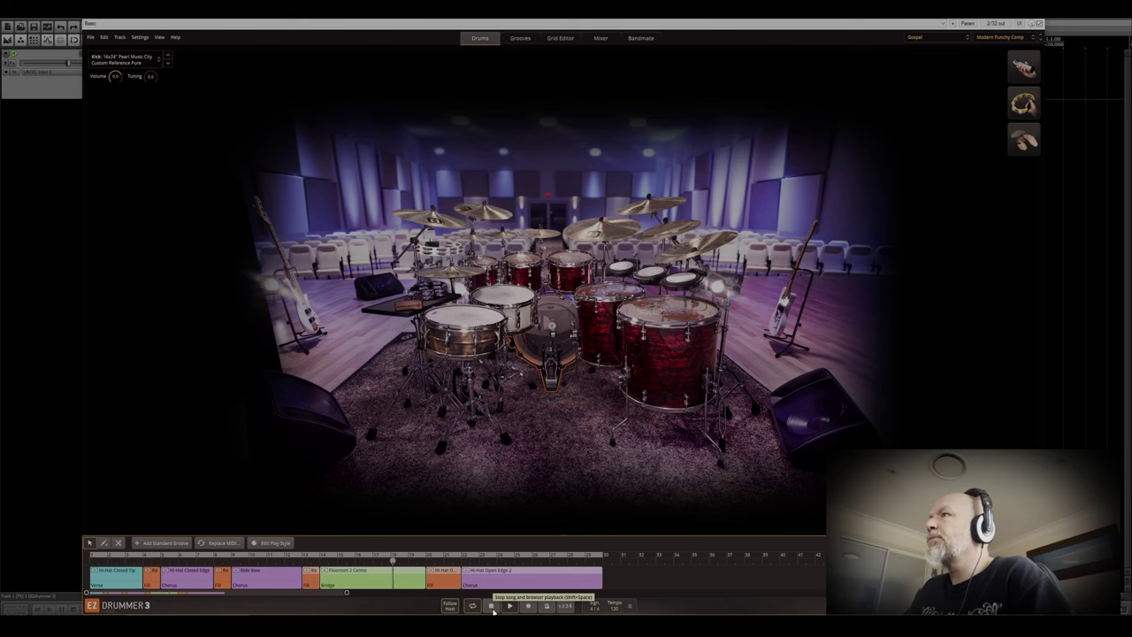
# Stop playback, load the Golden Room mix preset, and play the song again.
pyautogui.click(492, 607)
pyautogui.click(1006, 39)
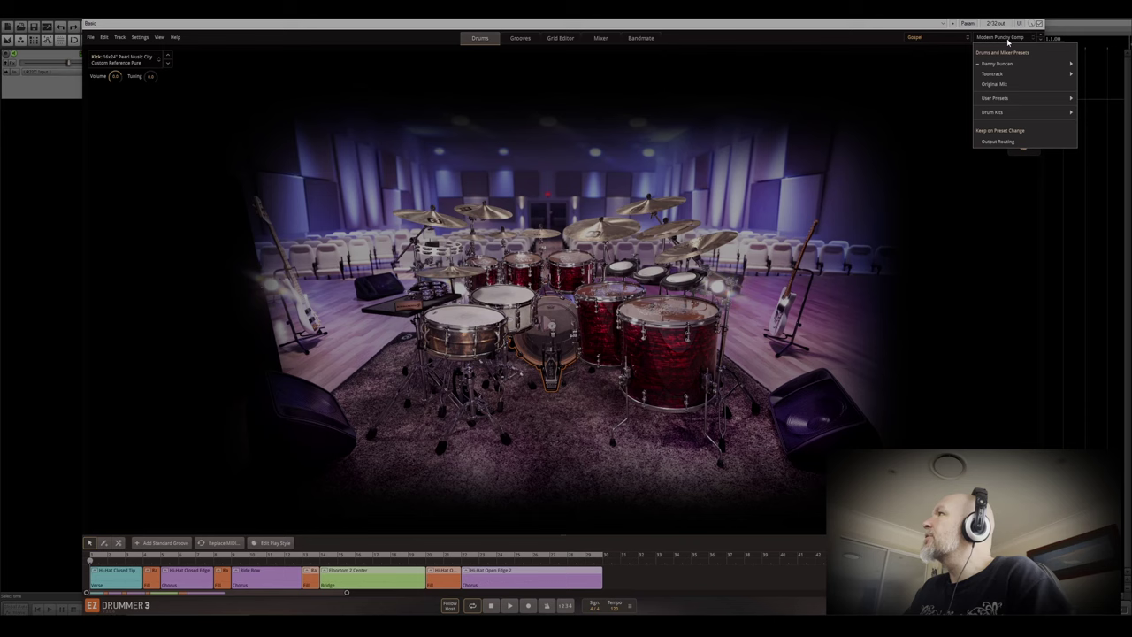
pyautogui.moveTo(1002, 73)
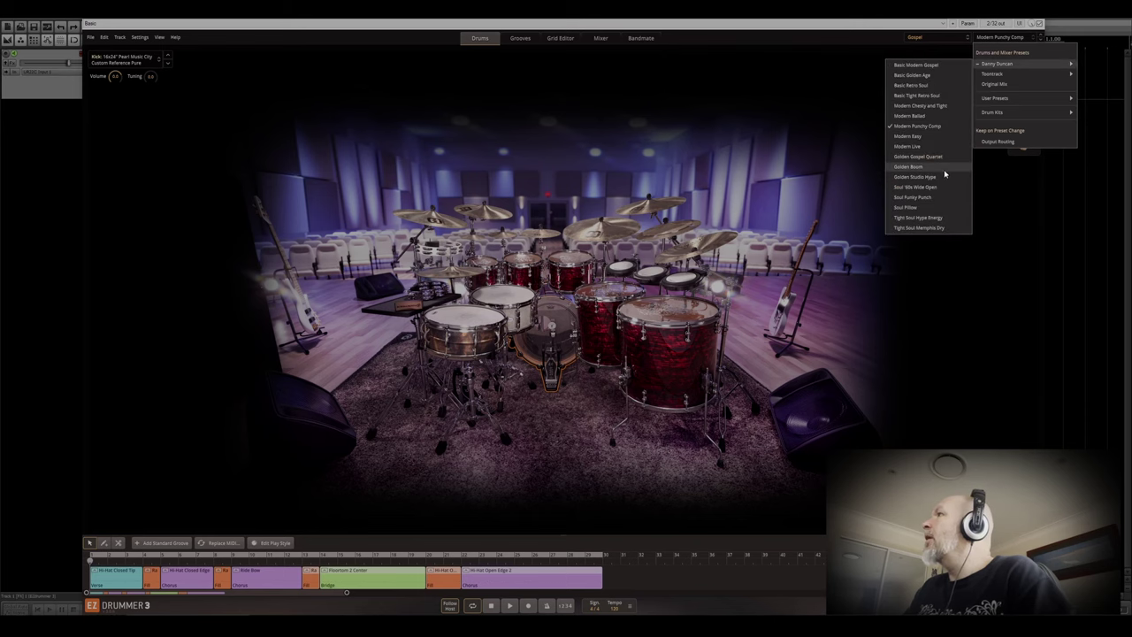
pyautogui.click(912, 167)
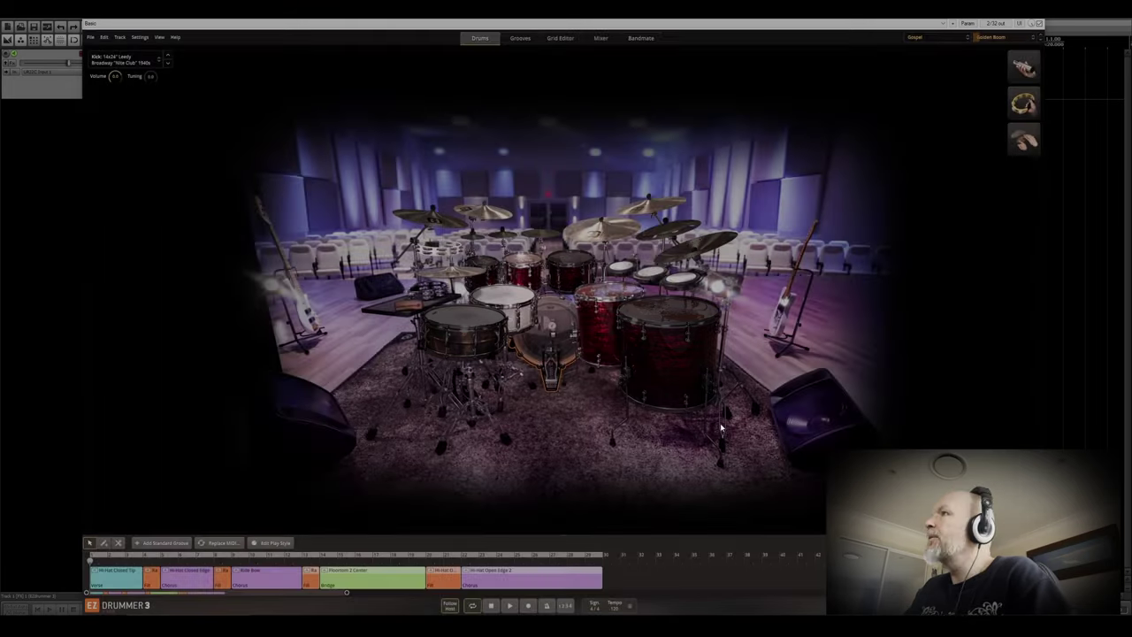
pyautogui.click(507, 608)
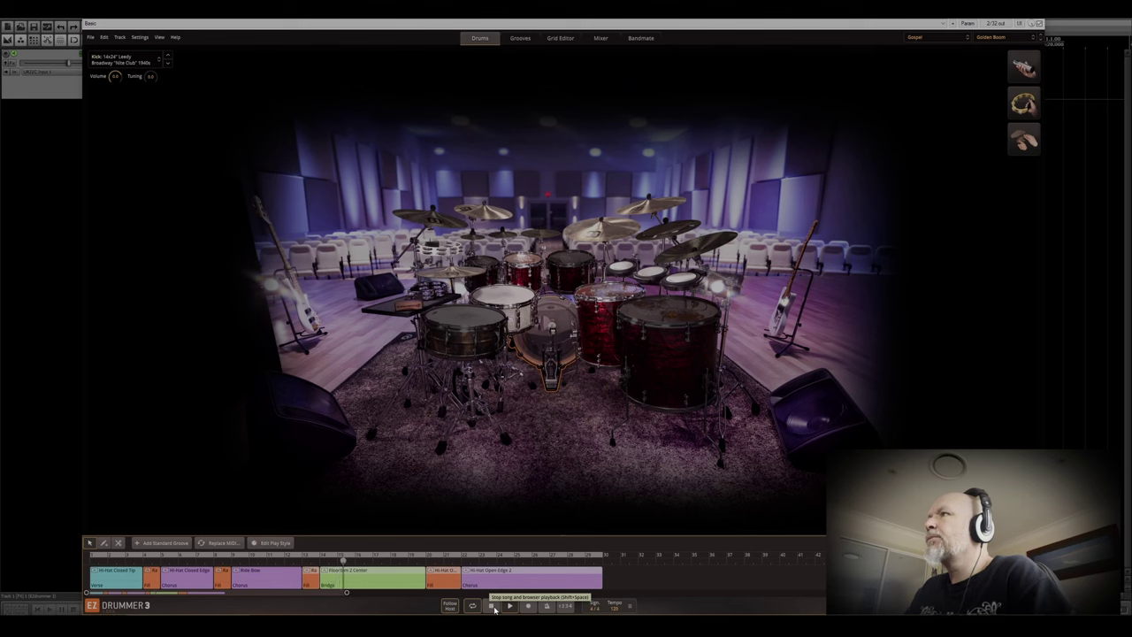
# Stop playback, load the Soul Pillow mix preset, and restart the song track.
pyautogui.click(493, 607)
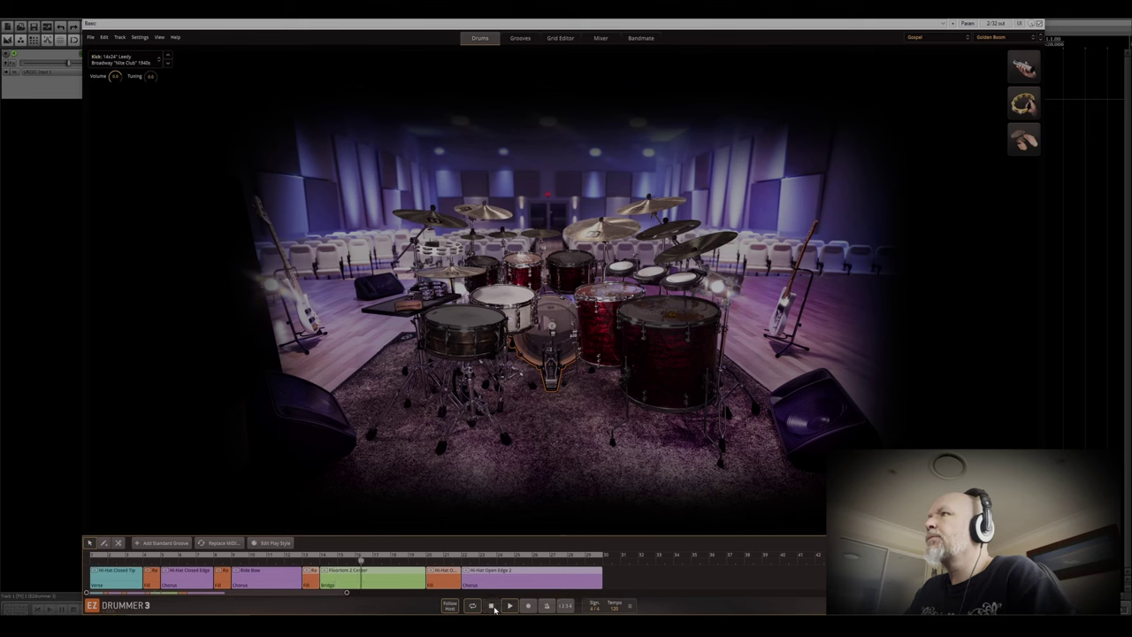
pyautogui.click(1004, 38)
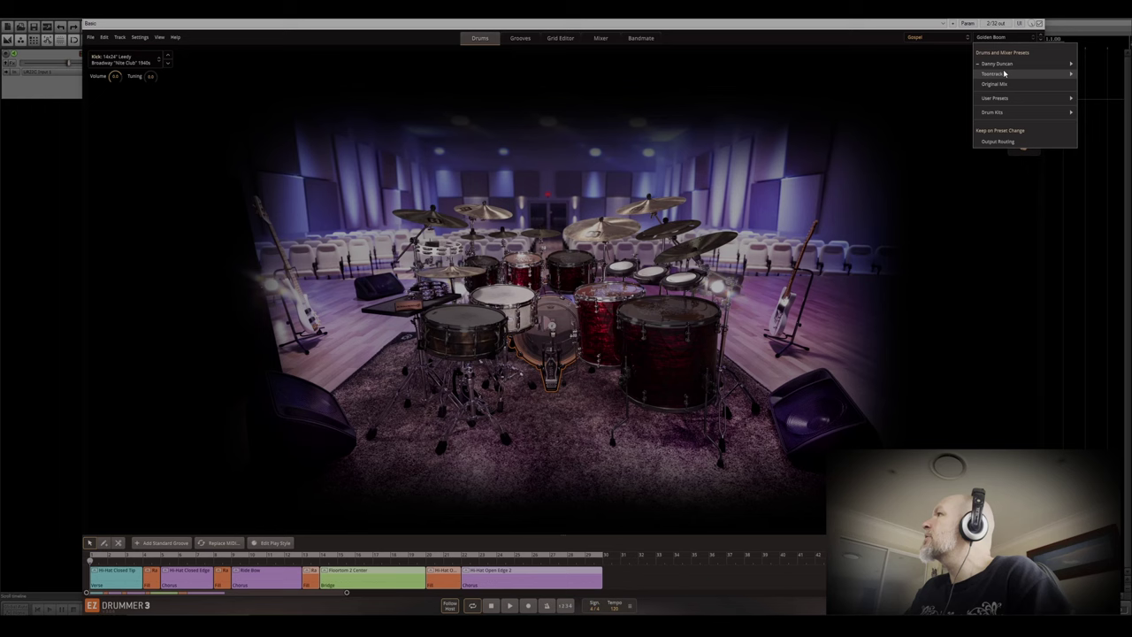
pyautogui.moveTo(982, 64)
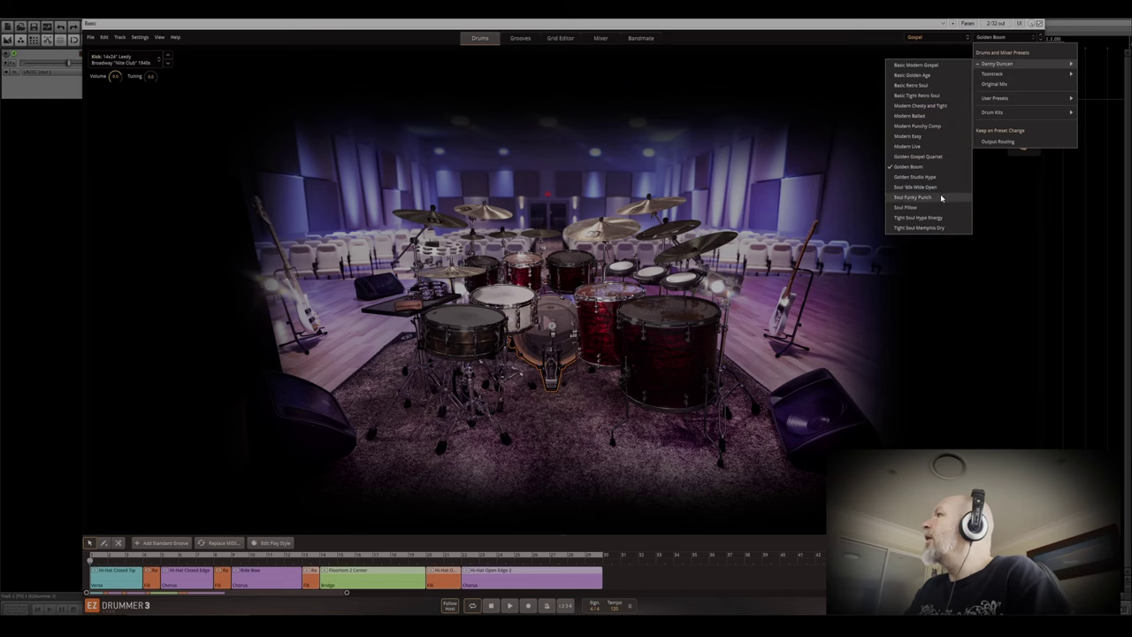
pyautogui.click(911, 207)
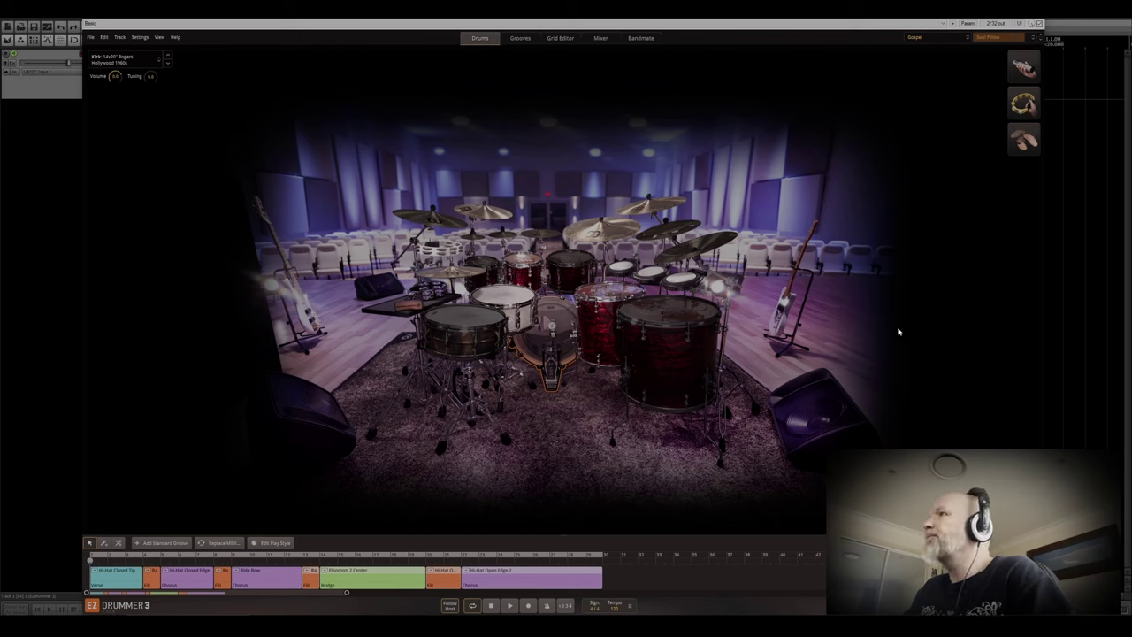
pyautogui.click(511, 607)
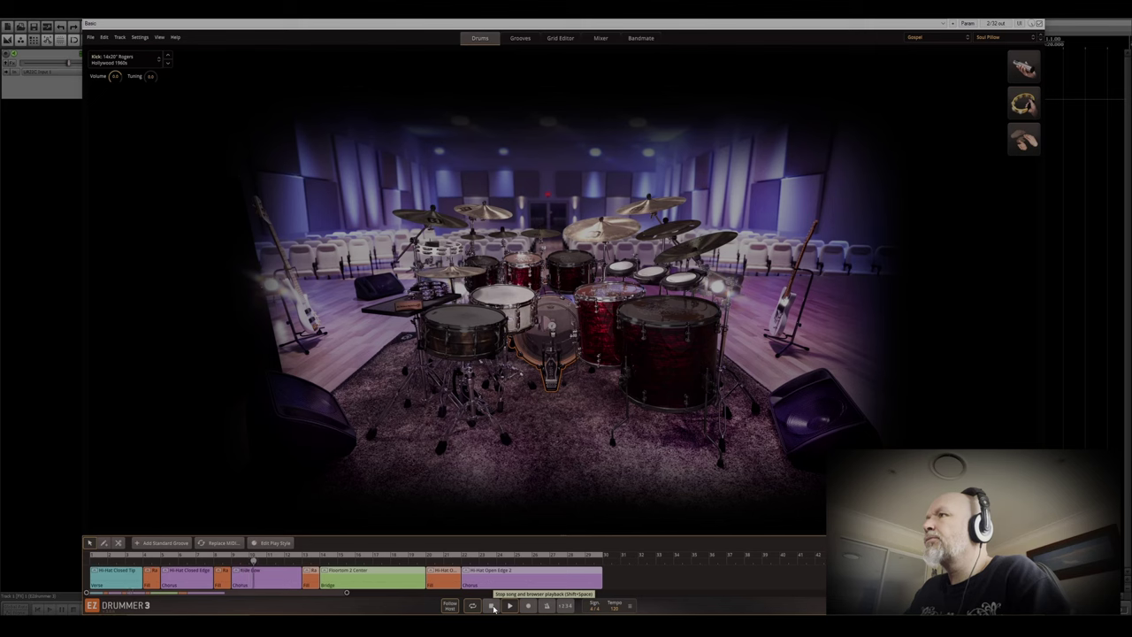
# Stop playback, load the Toontrack Big preset, and play the song with the spacebar.
pyautogui.click(493, 607)
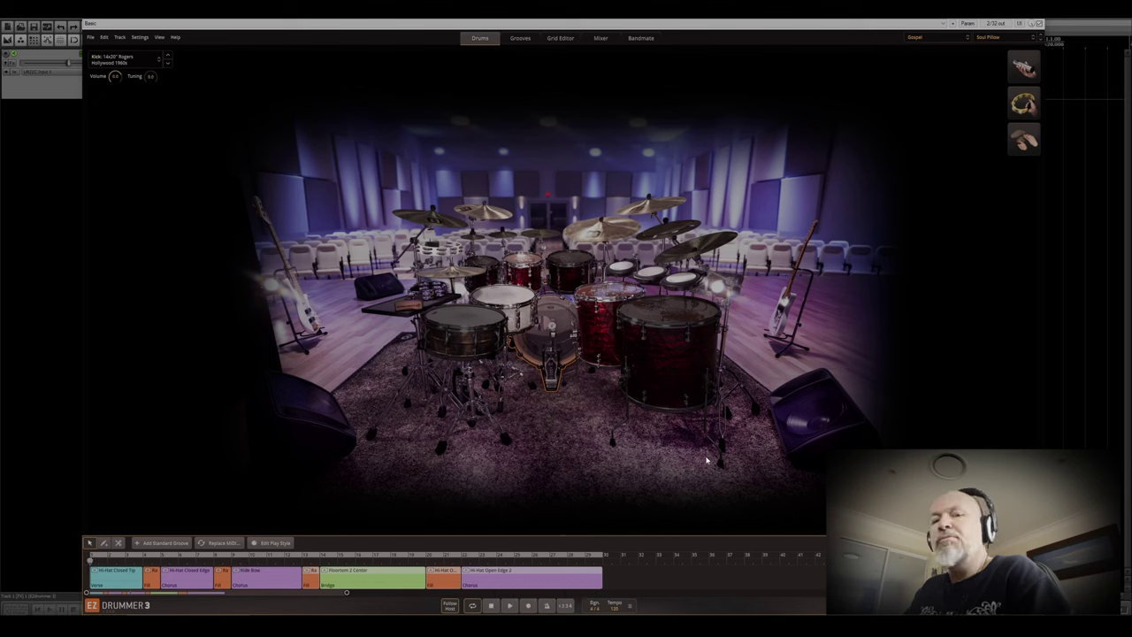
pyautogui.click(996, 37)
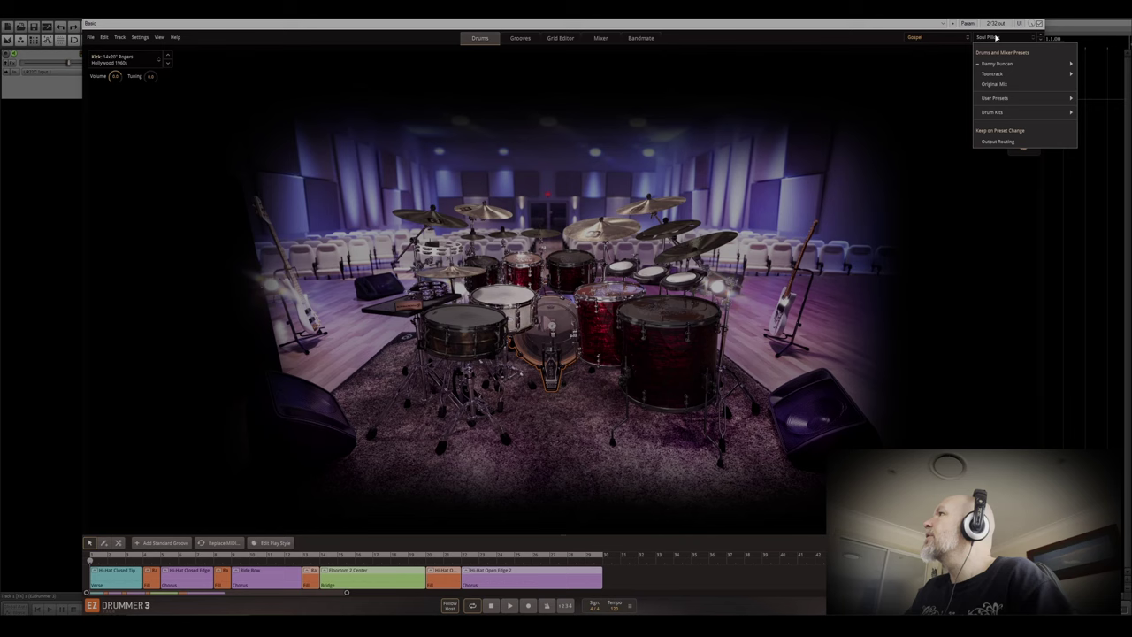
pyautogui.moveTo(1006, 76)
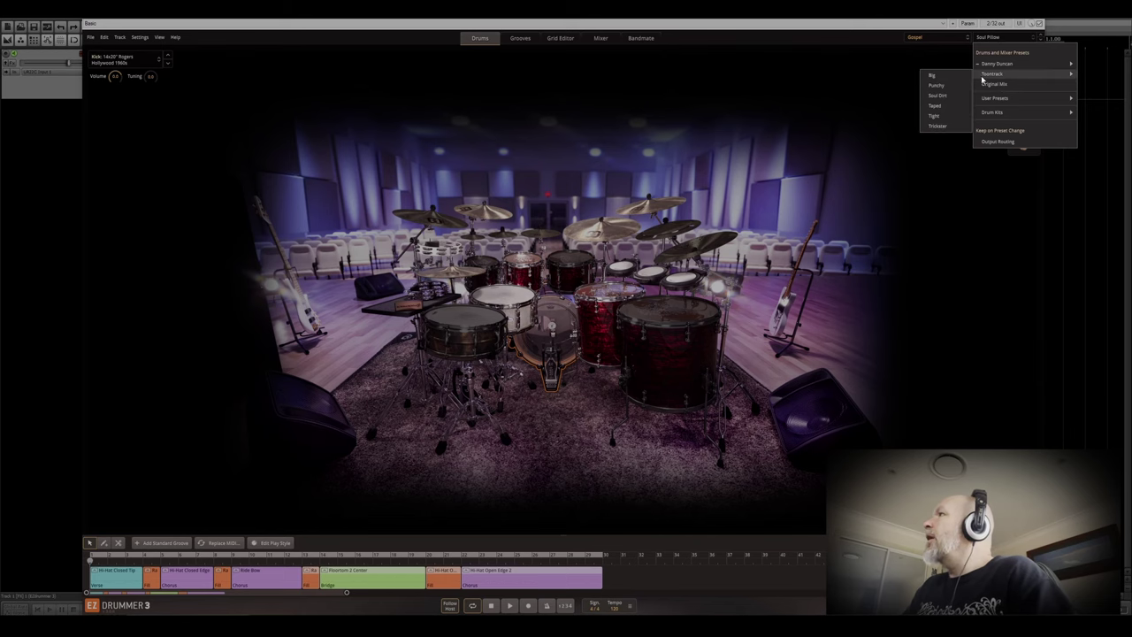
pyautogui.click(936, 76)
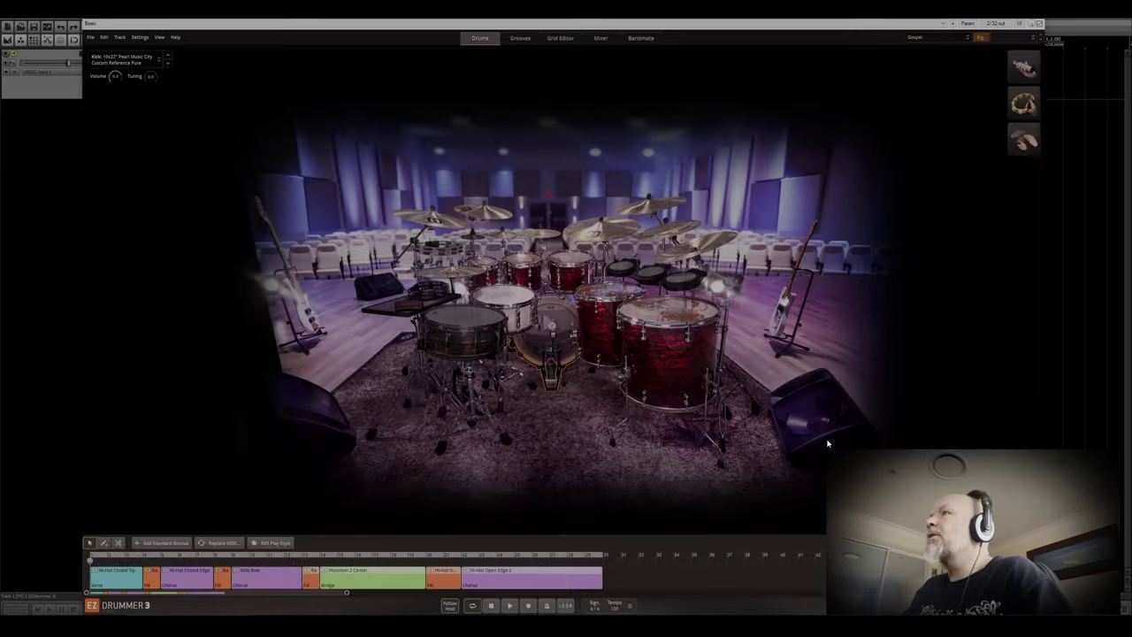
pyautogui.press('space')
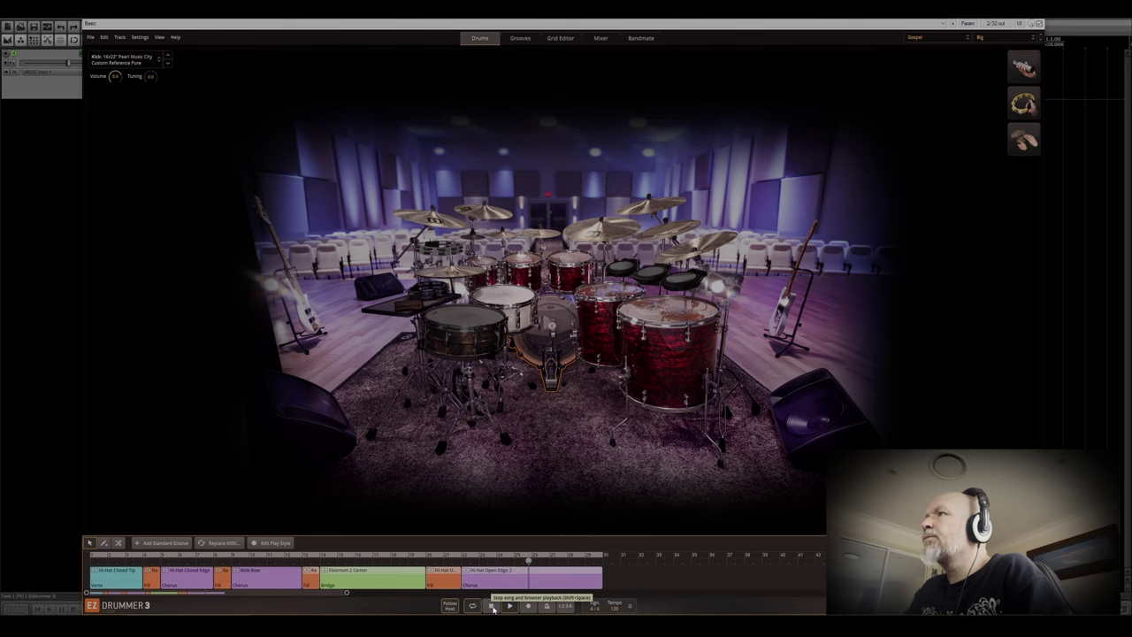
# Stop playback, load the Toontrack Trickster preset, and play the song track again.
pyautogui.click(493, 608)
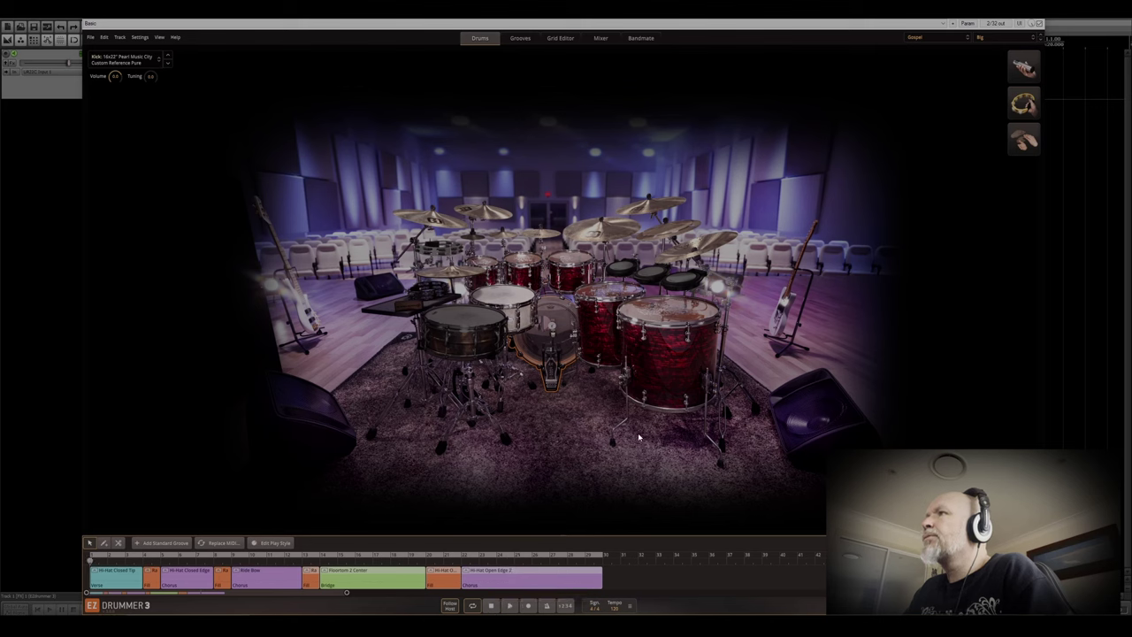
pyautogui.click(995, 38)
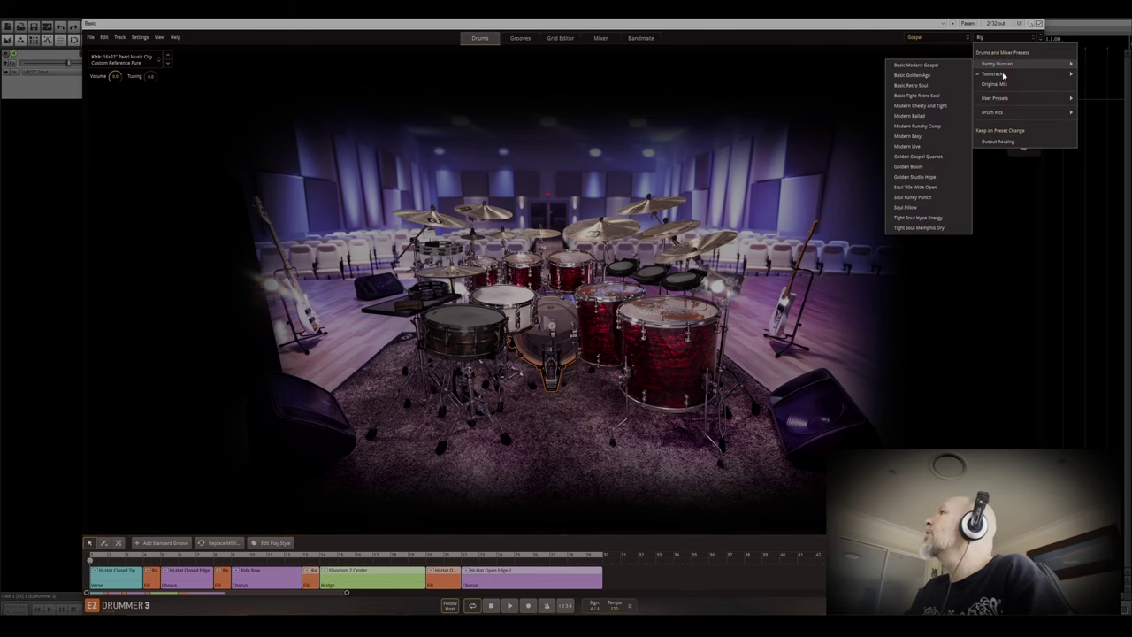
pyautogui.moveTo(992, 74)
pyautogui.click(937, 125)
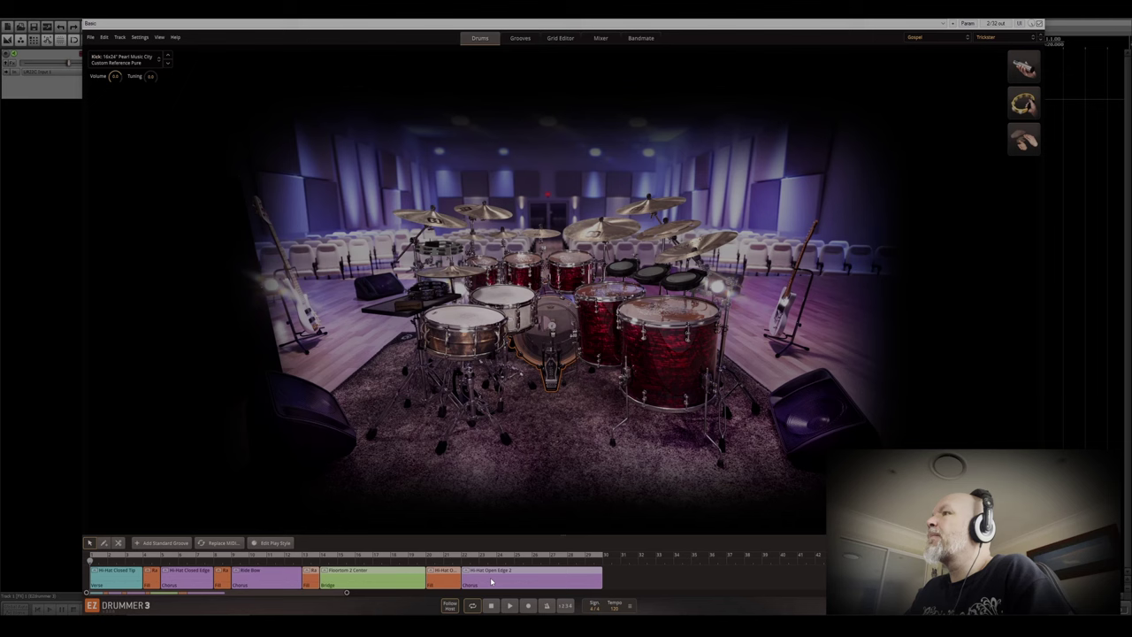
pyautogui.click(509, 605)
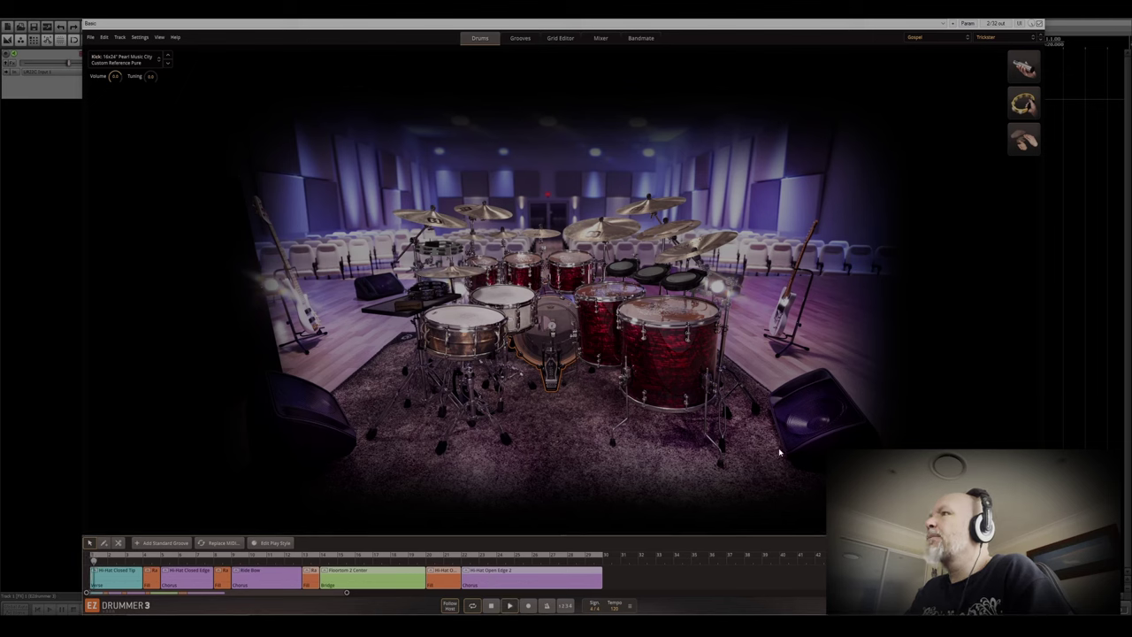
# Stop playback, load the DuFFuL Gospel user preset, and play the song track.
pyautogui.click(493, 607)
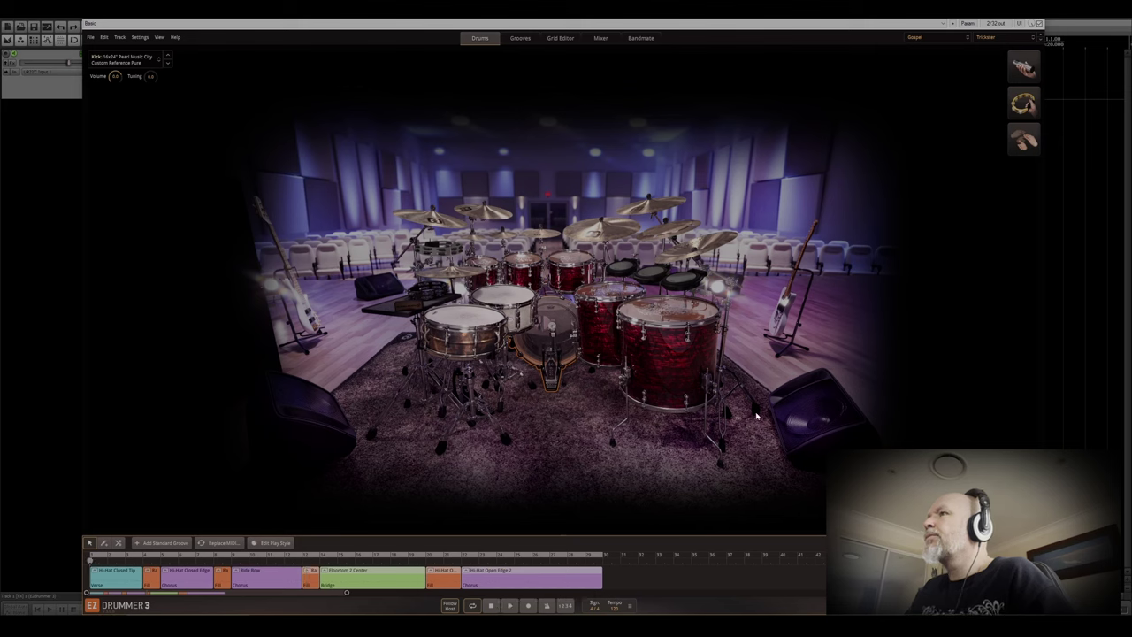
pyautogui.click(1008, 38)
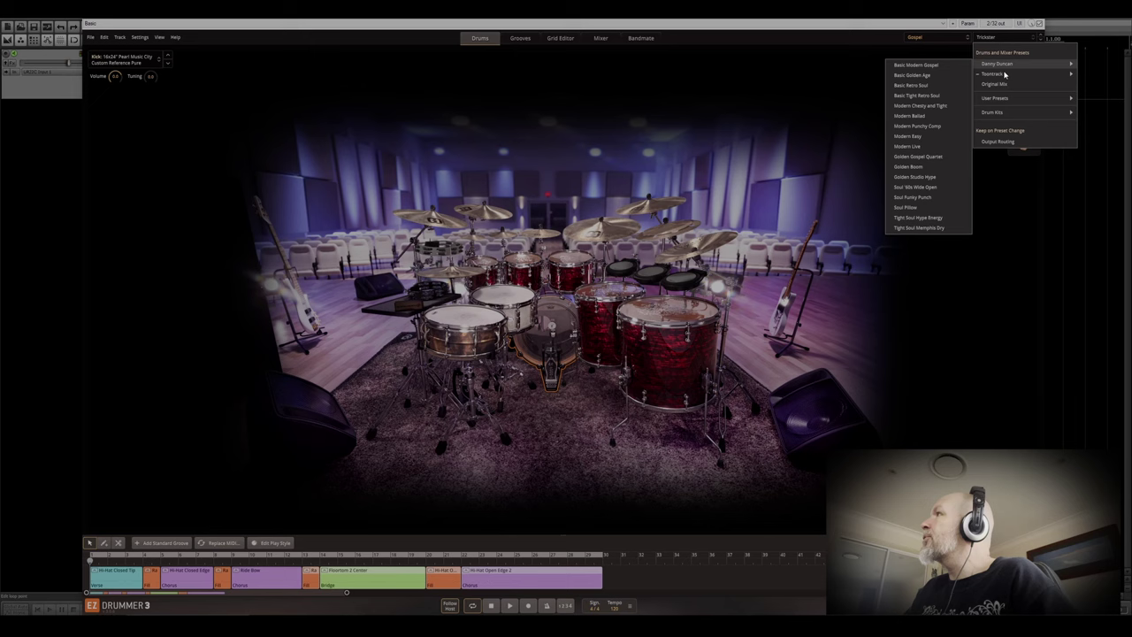
pyautogui.moveTo(1007, 100)
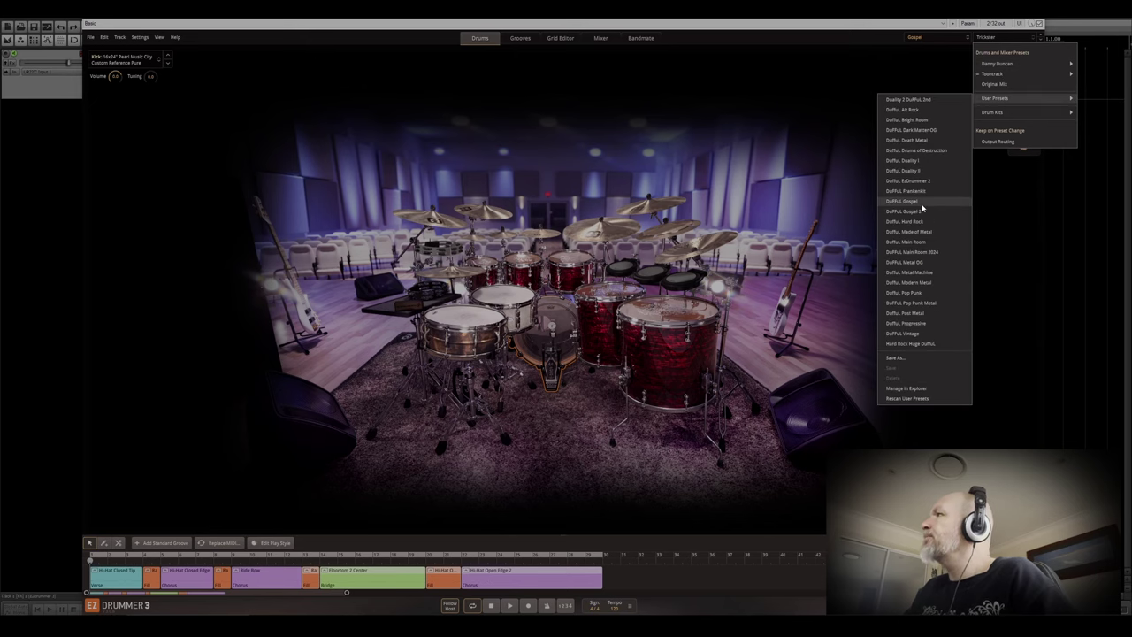
pyautogui.click(922, 204)
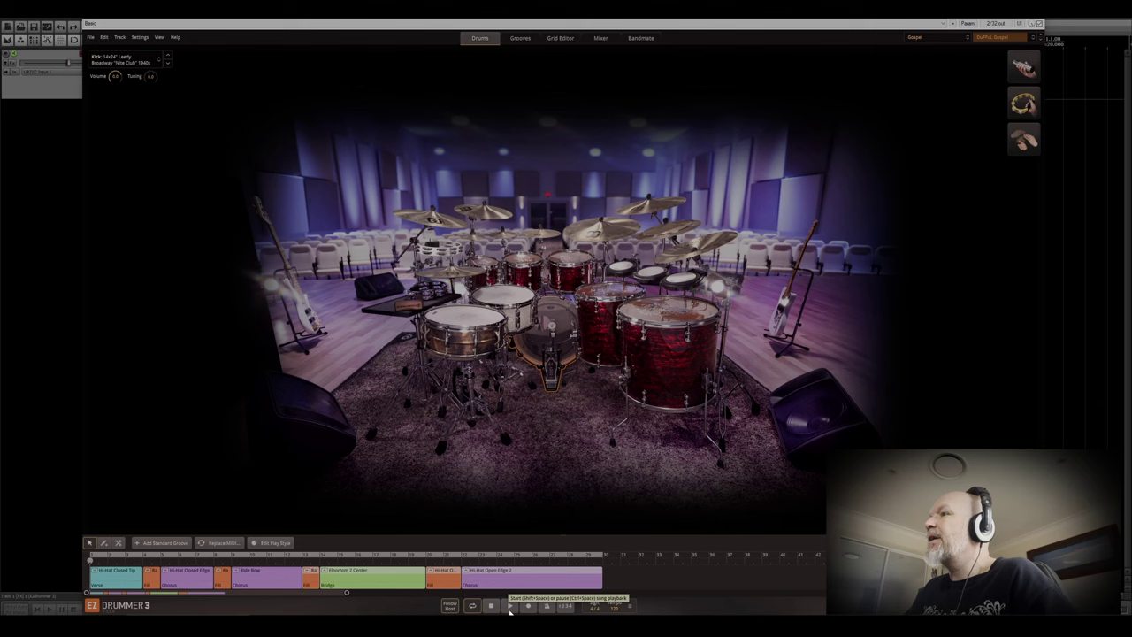
pyautogui.click(510, 607)
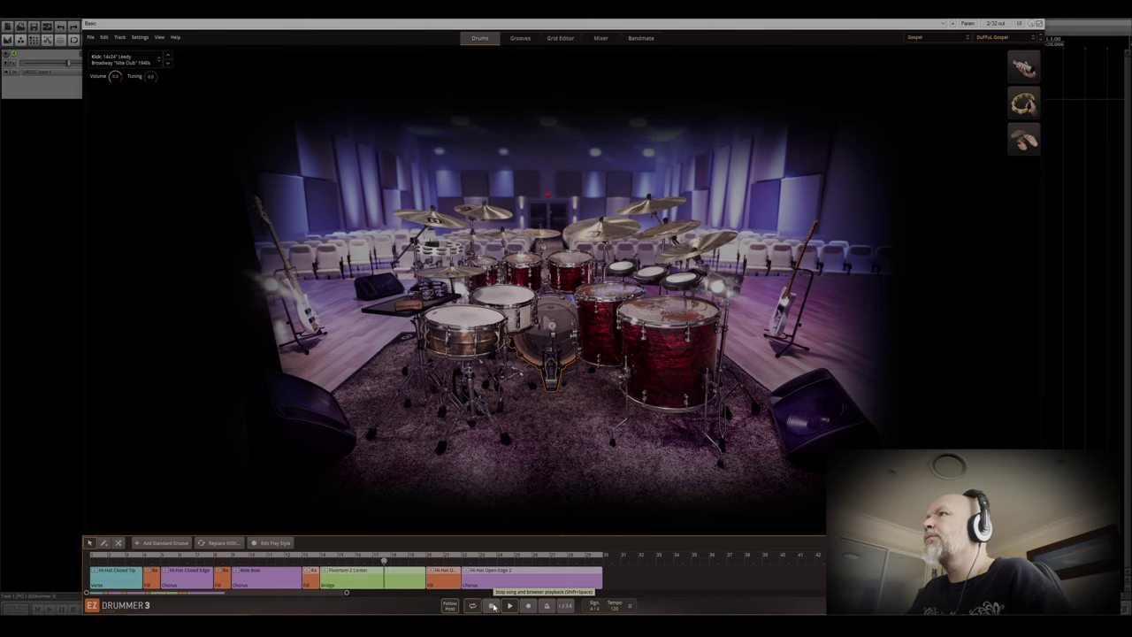
# Stop playback, load the DuFFuL Gospel 2 user preset, and restart the song.
pyautogui.click(494, 606)
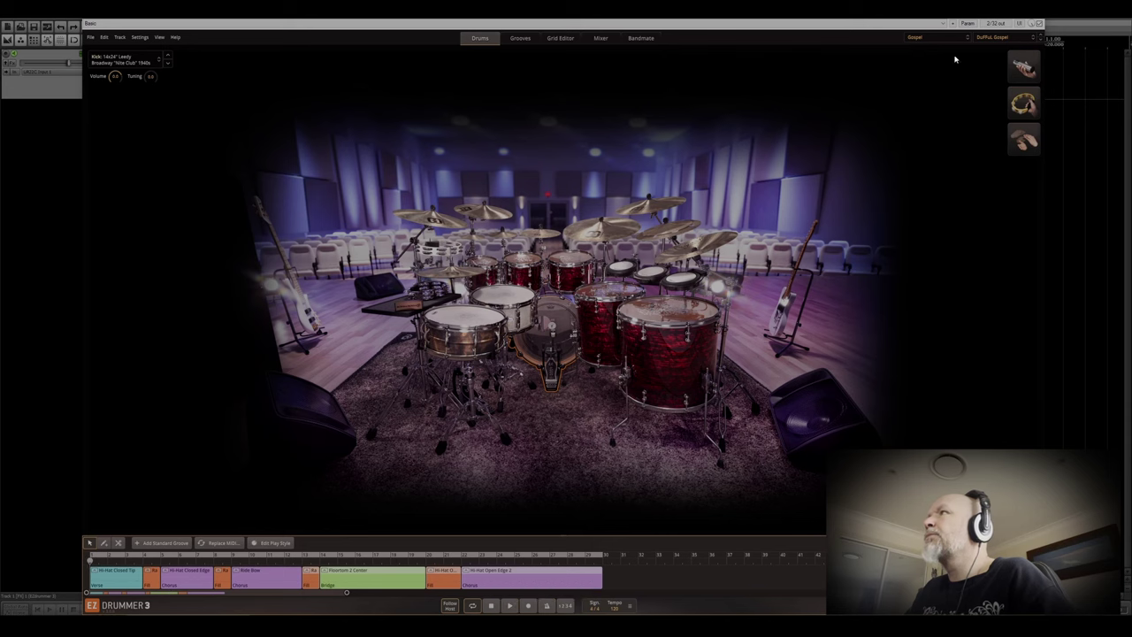
pyautogui.click(1005, 38)
pyautogui.moveTo(1000, 99)
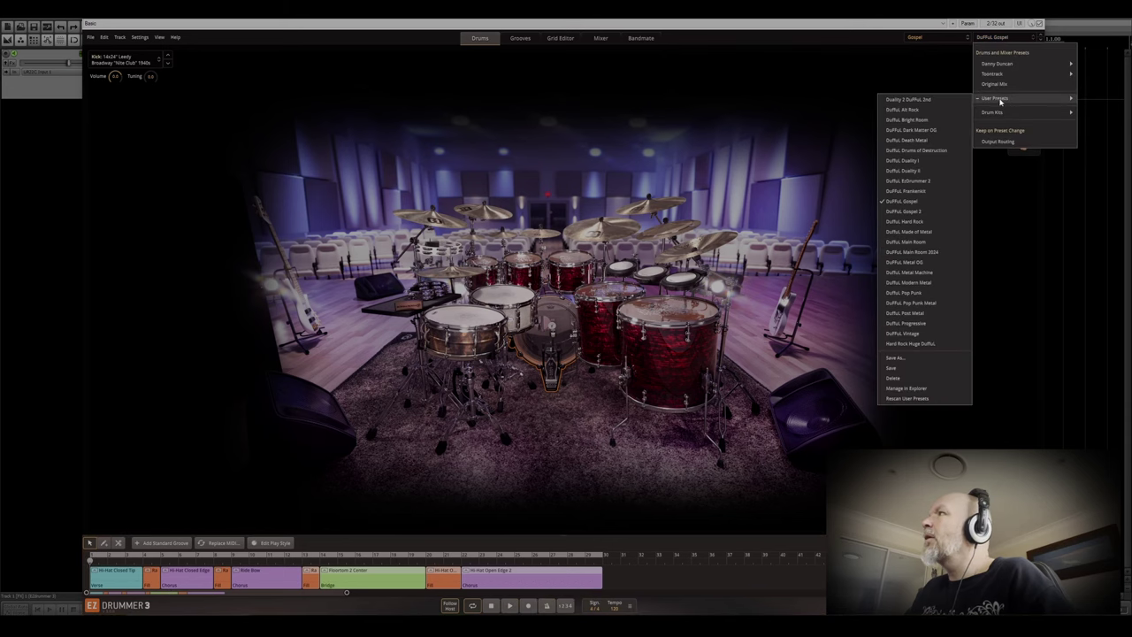
pyautogui.click(910, 212)
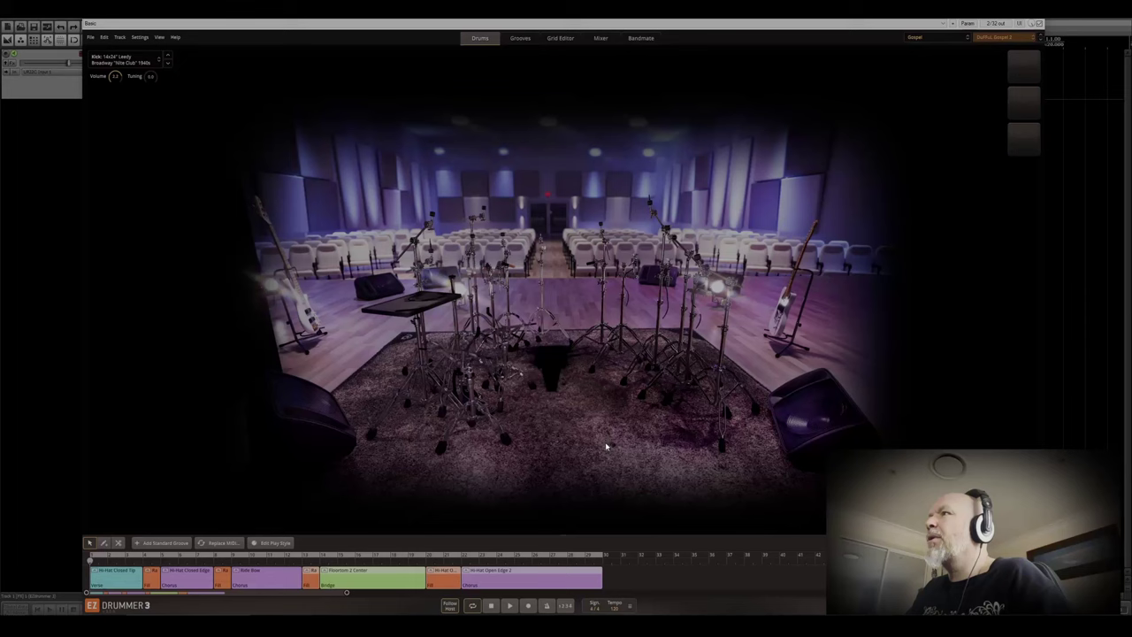
pyautogui.click(508, 606)
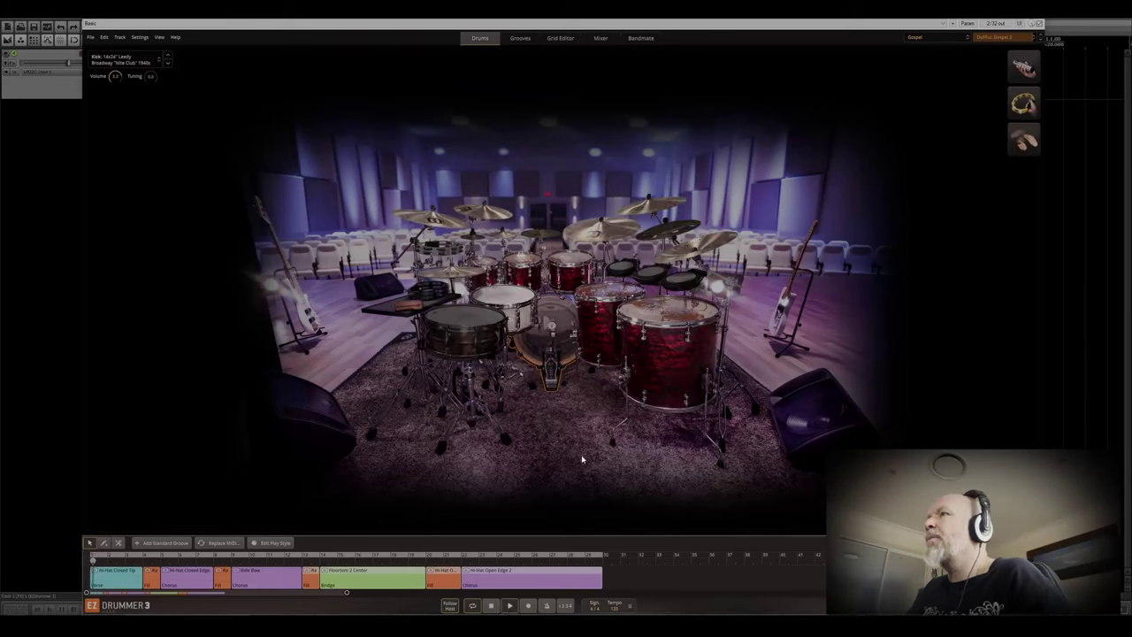
# Stop the song track with the DuFFuL Gospel 2 preset still loaded.
pyautogui.click(491, 607)
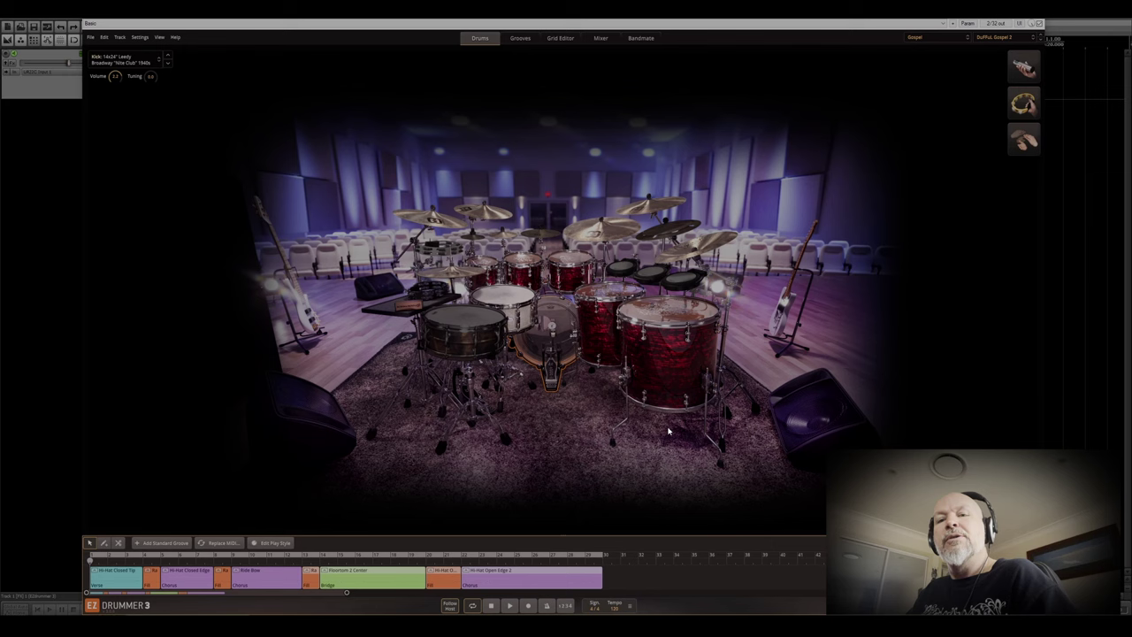